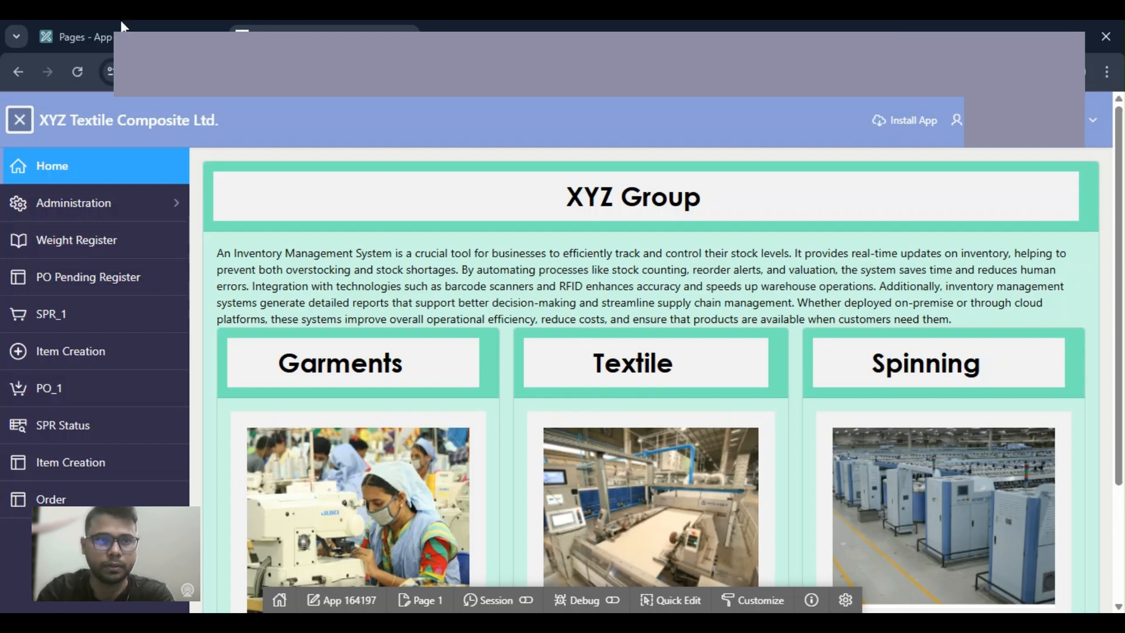
Step: In the APEX App Builder for Application 164197, start a new Master Detail page using the Drill Down style
click(111, 39)
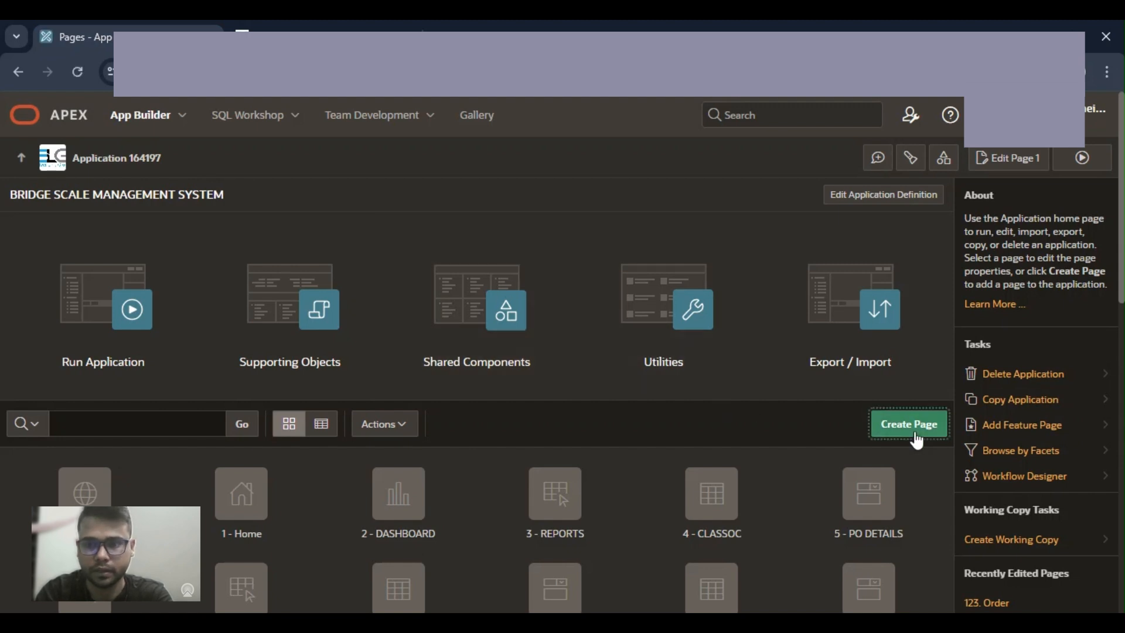
click(914, 430)
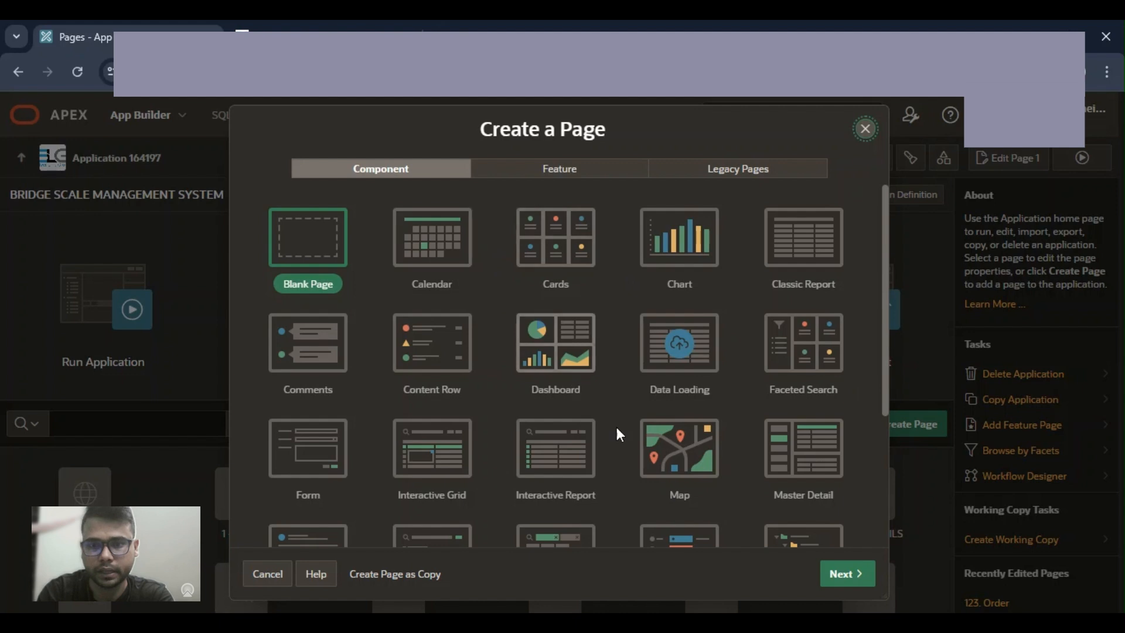
click(805, 455)
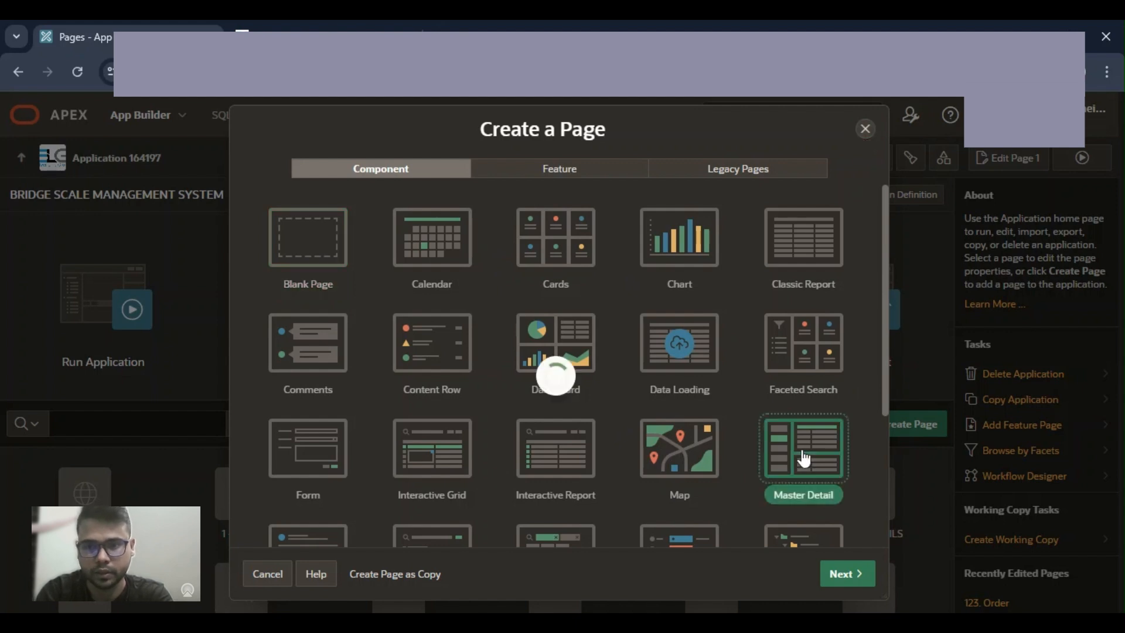
click(852, 575)
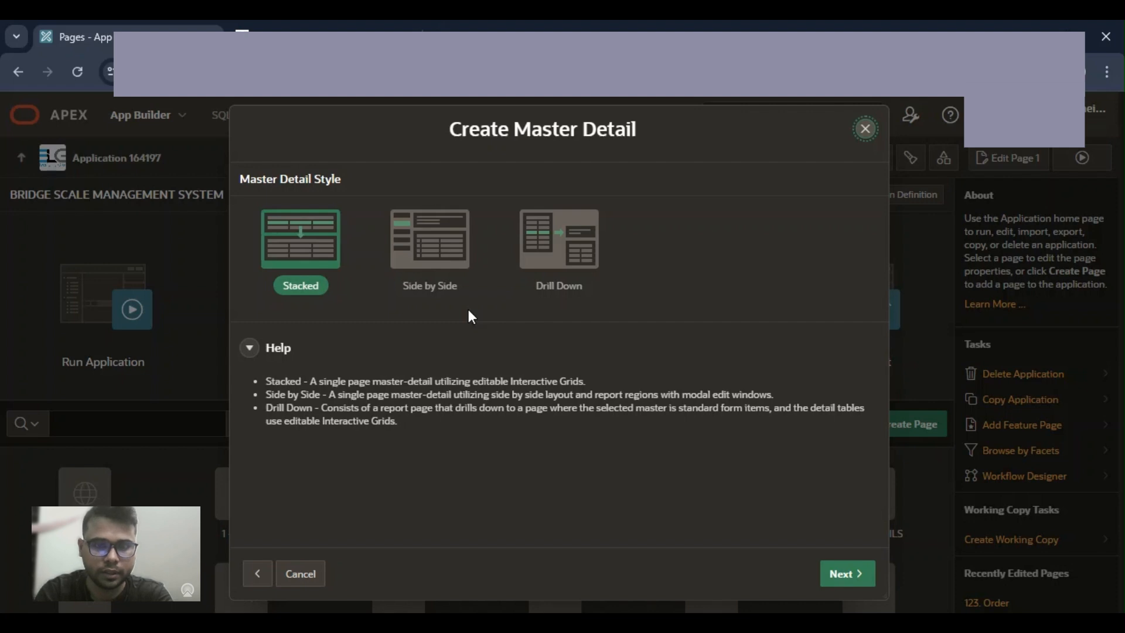
click(564, 242)
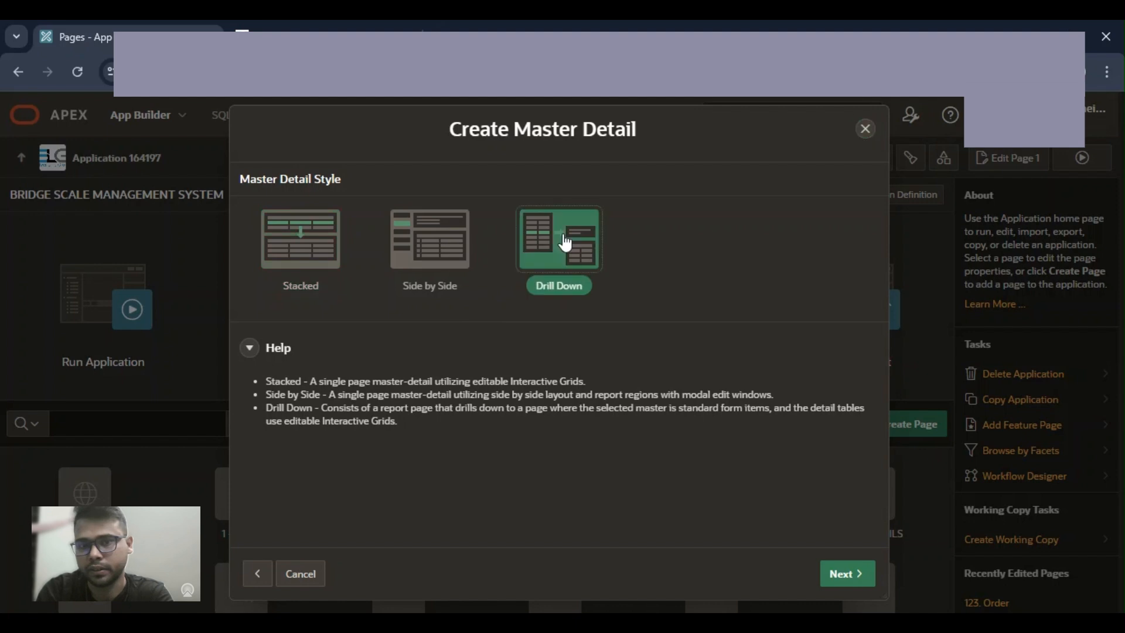
click(849, 574)
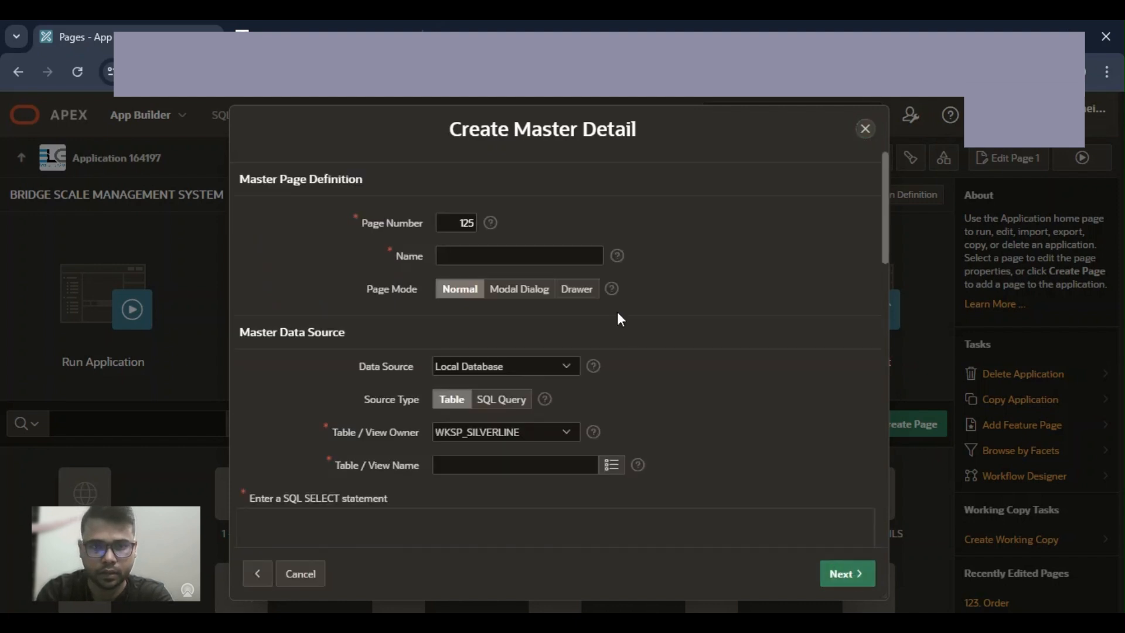
Step: Name the master page Employees and set its data source to the EMPLOYEES table
click(468, 253)
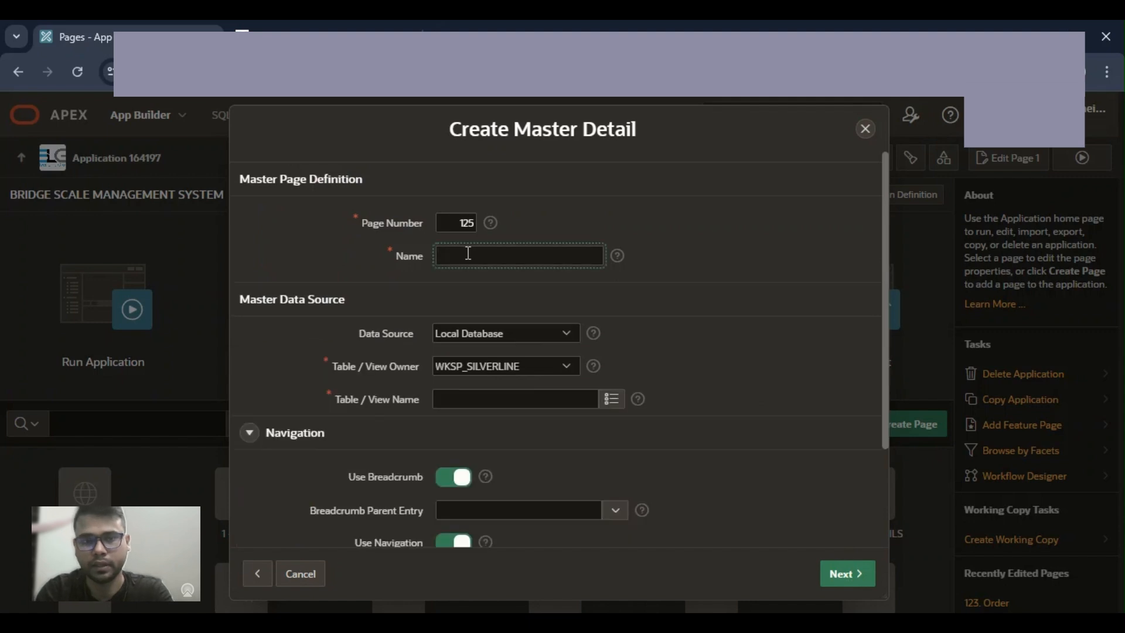
text(Emp)
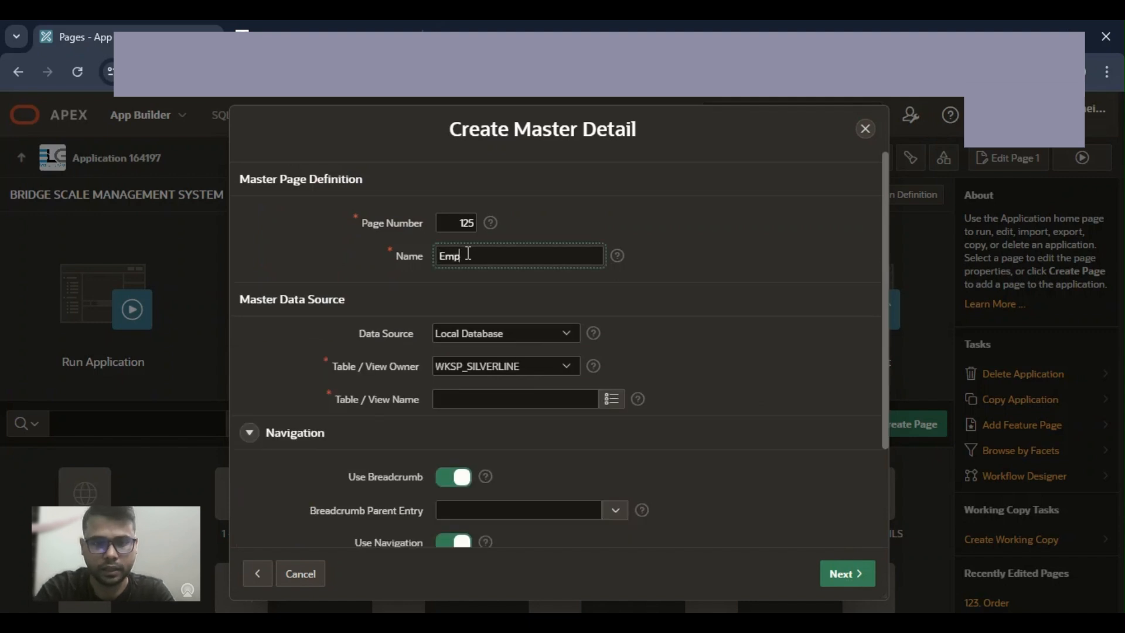
text(loye)
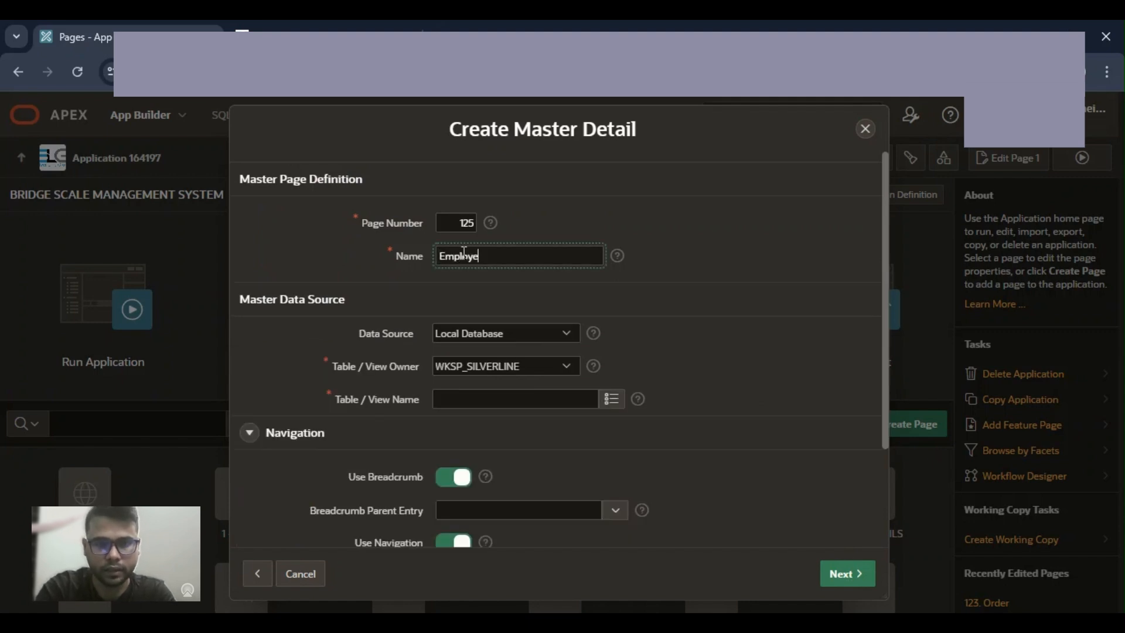
text(es)
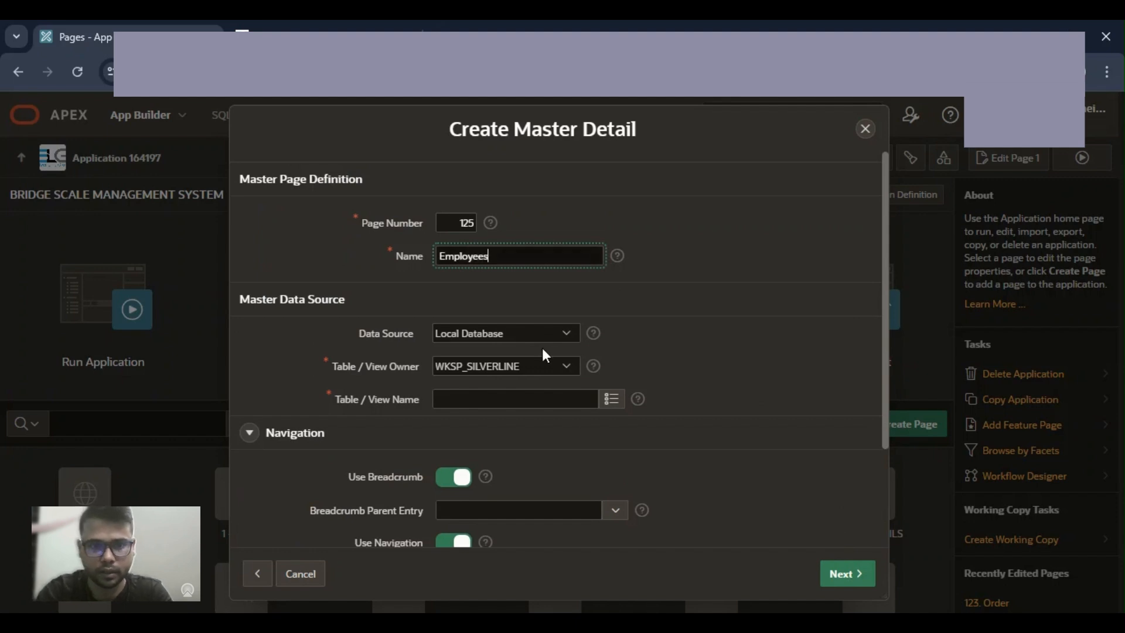
click(610, 399)
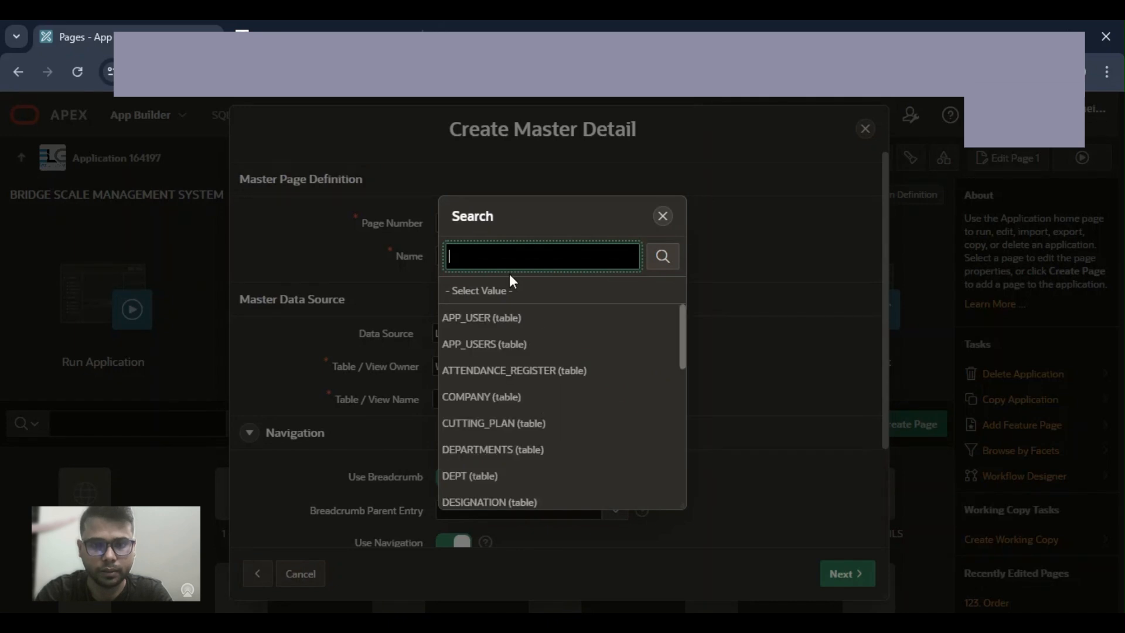
text(emplo)
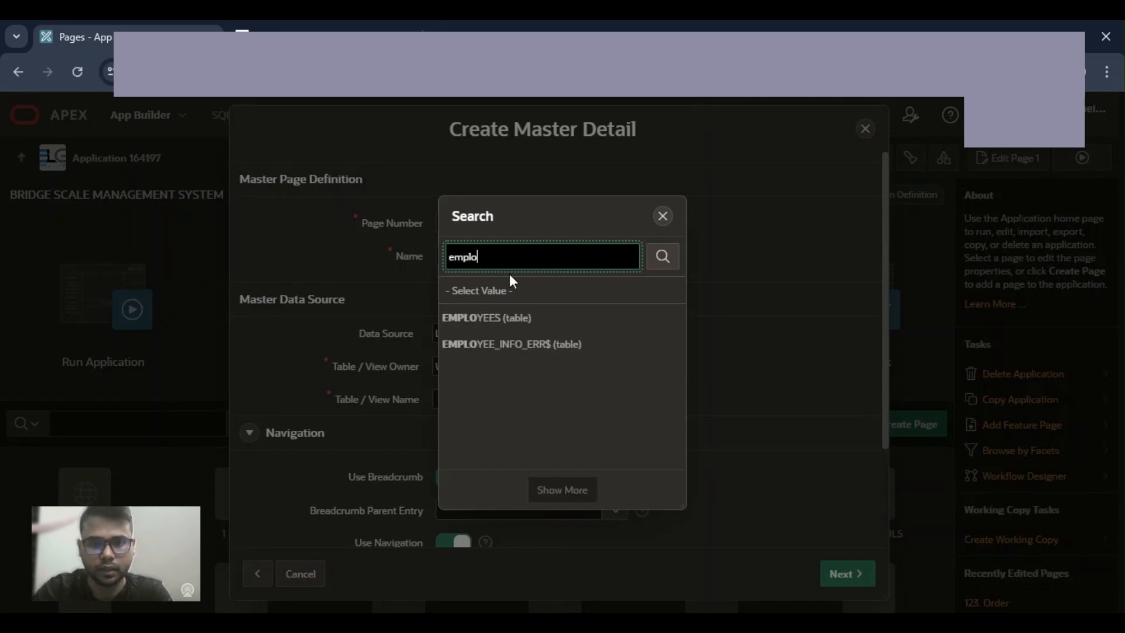
click(507, 319)
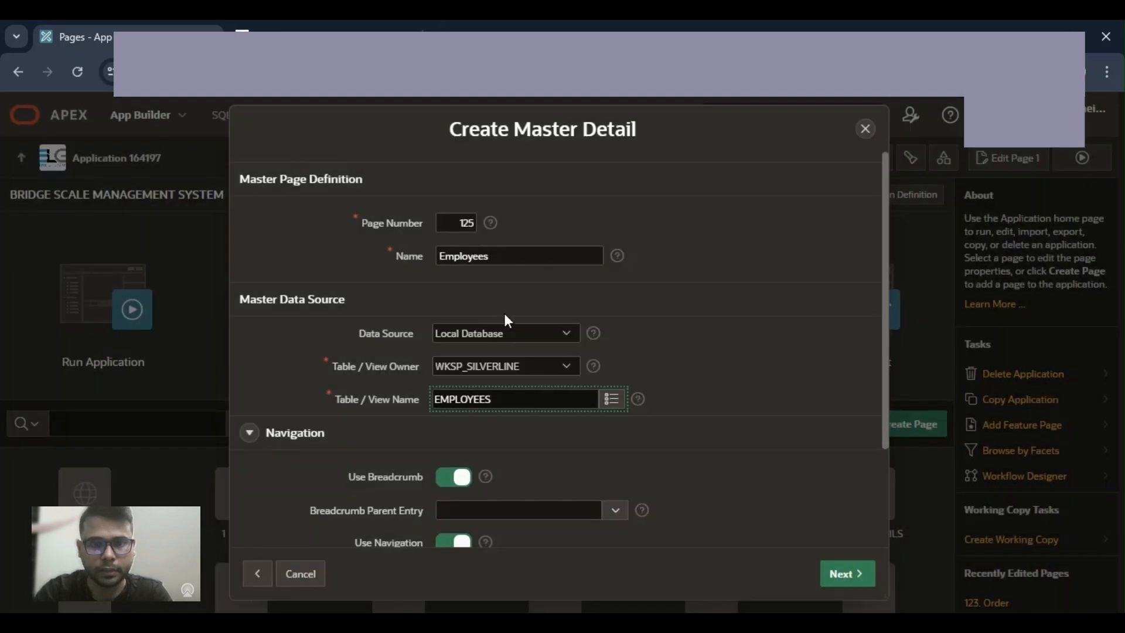
Step: Disable the breadcrumb for the master page and set its navigation icon to fa-ai-sparkle-generate-list
click(450, 478)
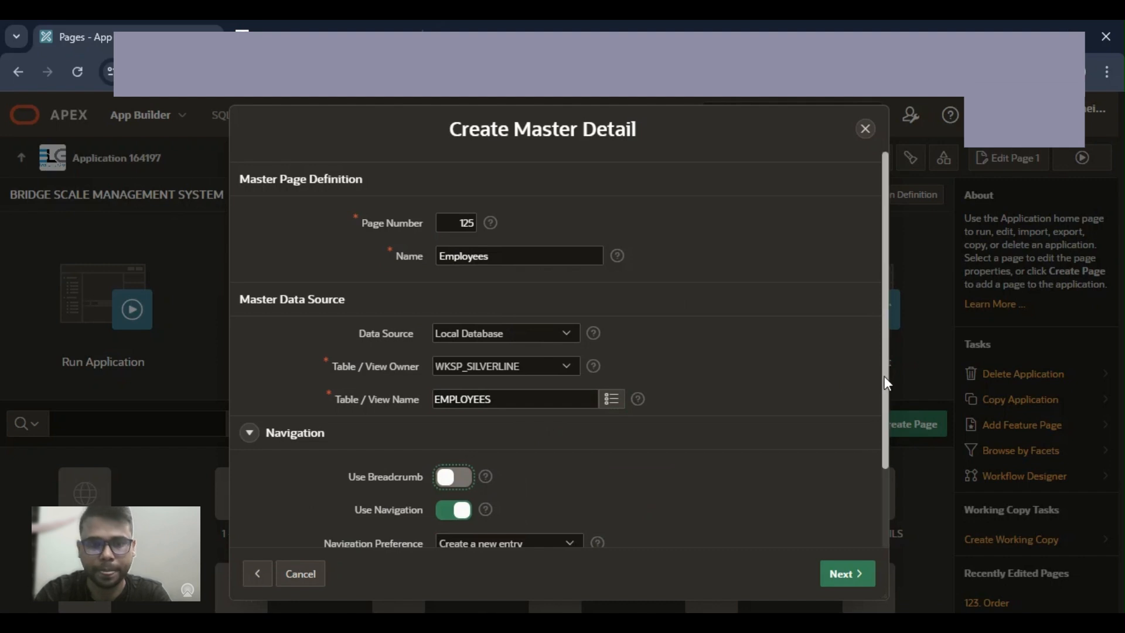
scroll(883, 375, down, 3)
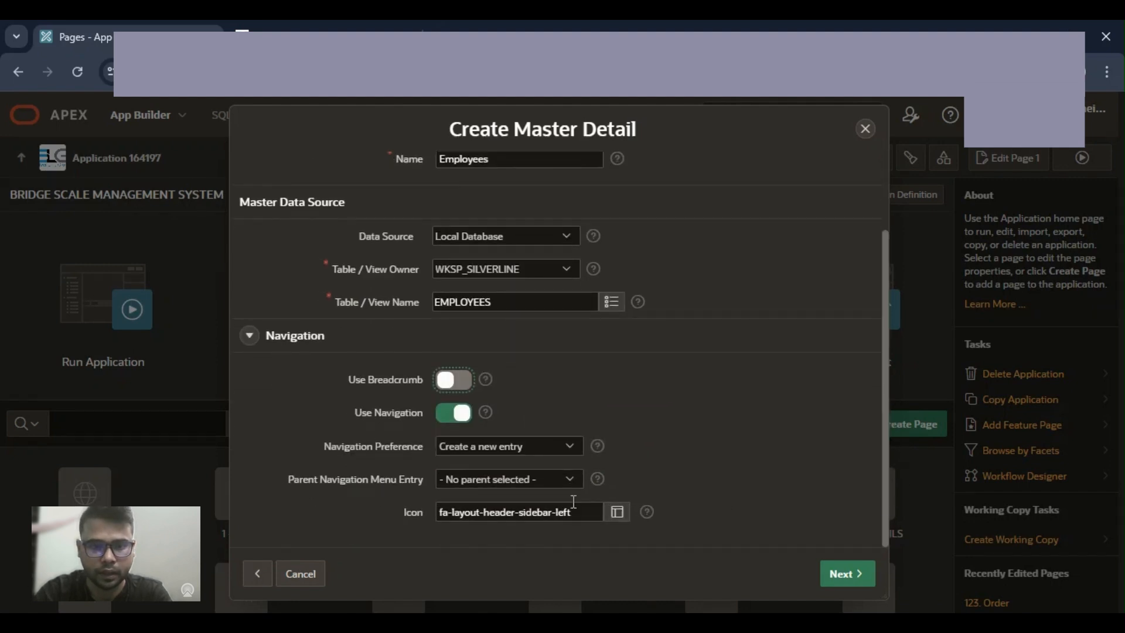
click(616, 511)
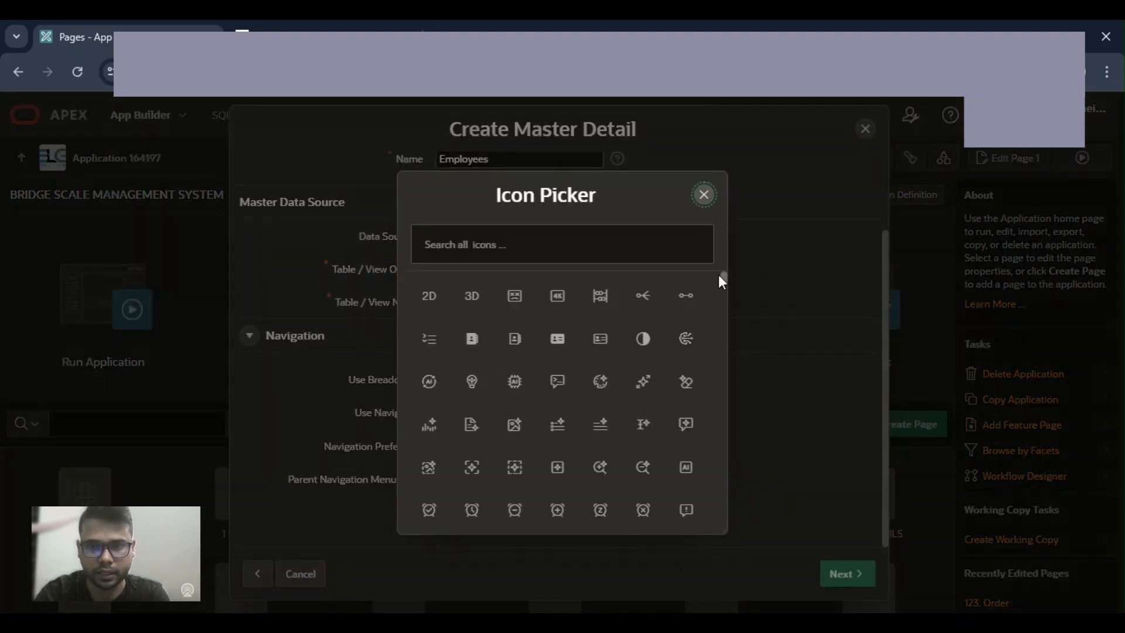
click(559, 424)
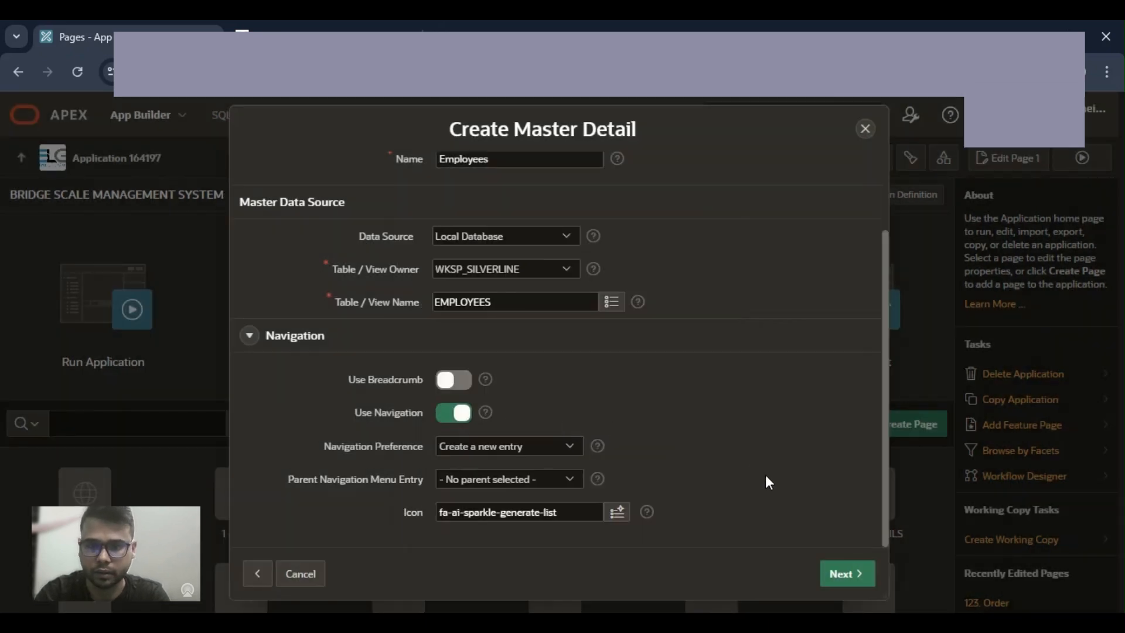
click(852, 578)
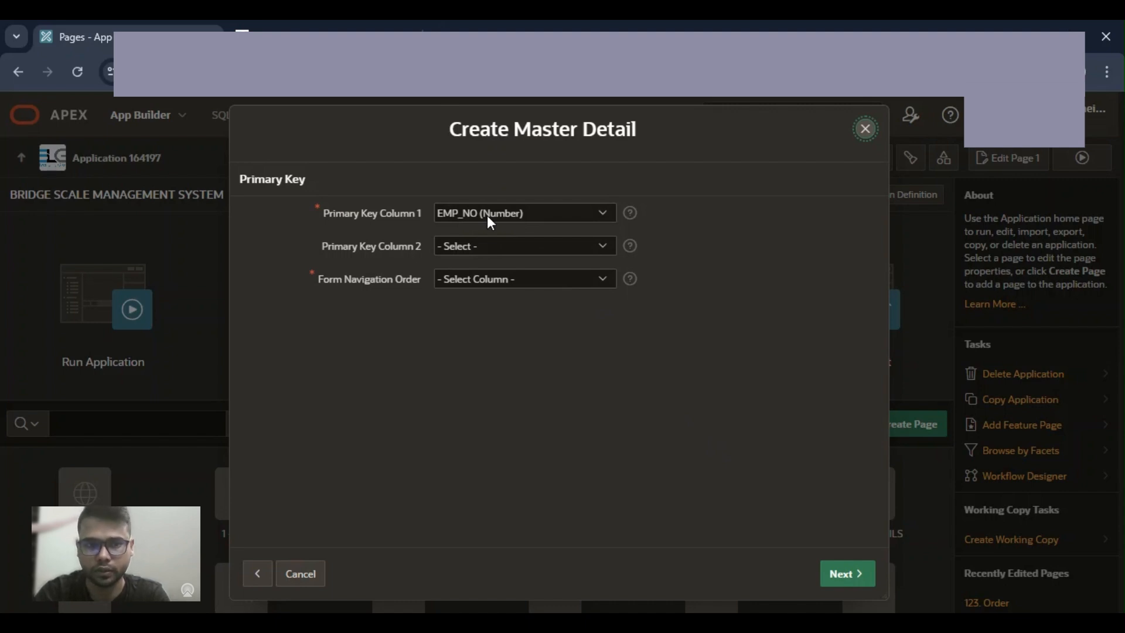
Step: Set the form navigation order to EMP_NO (Number) and continue to the detail page definition
click(466, 280)
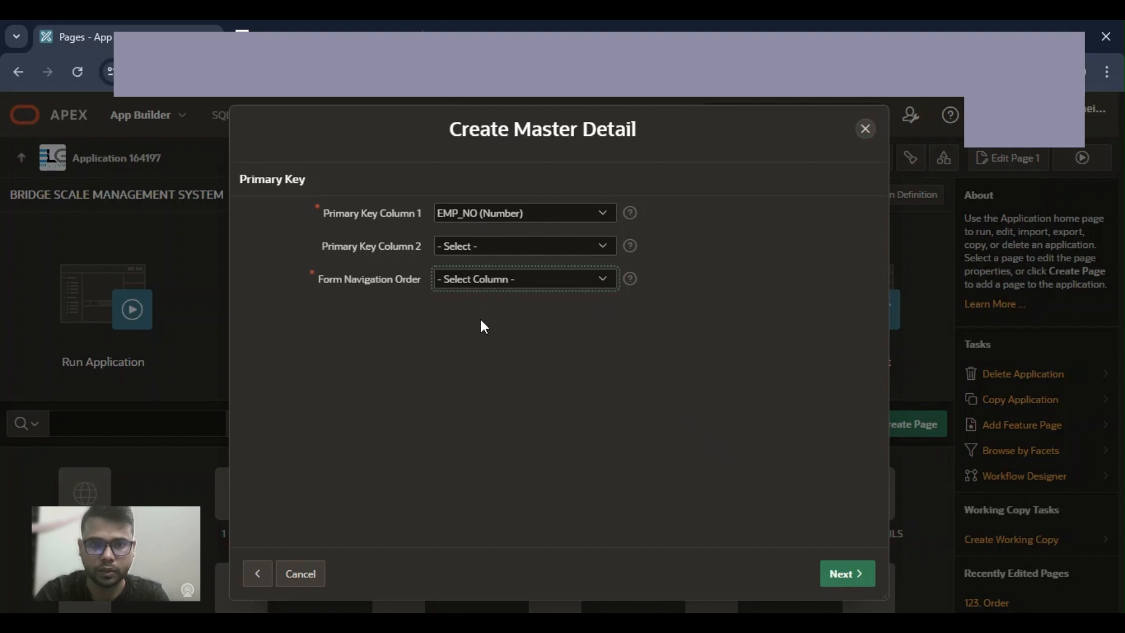
key(Down)
click(701, 405)
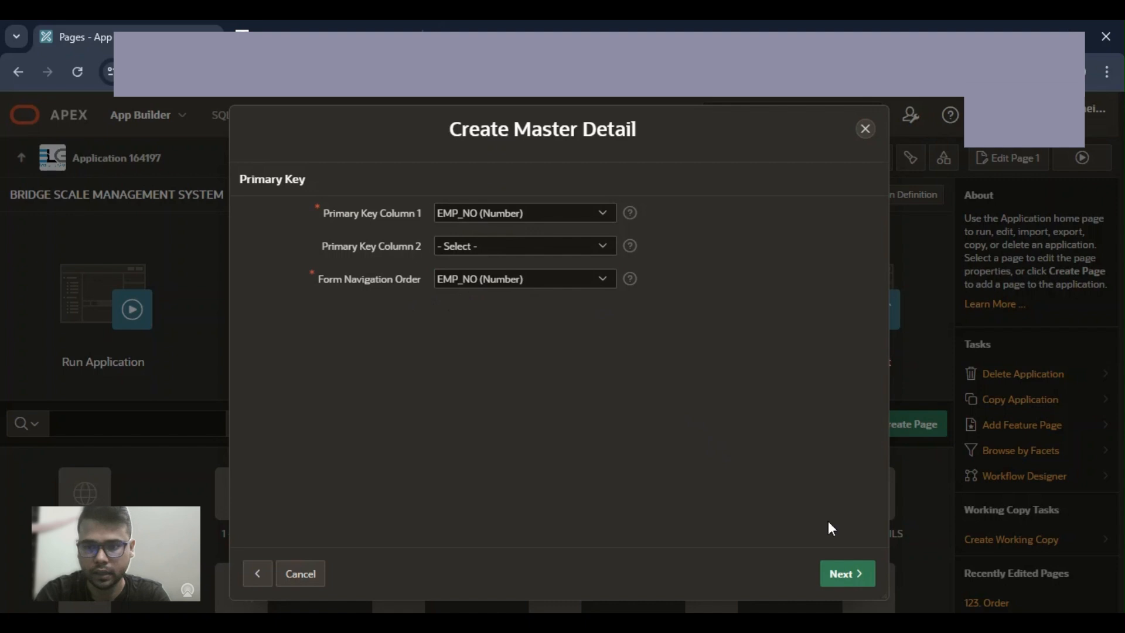
click(854, 577)
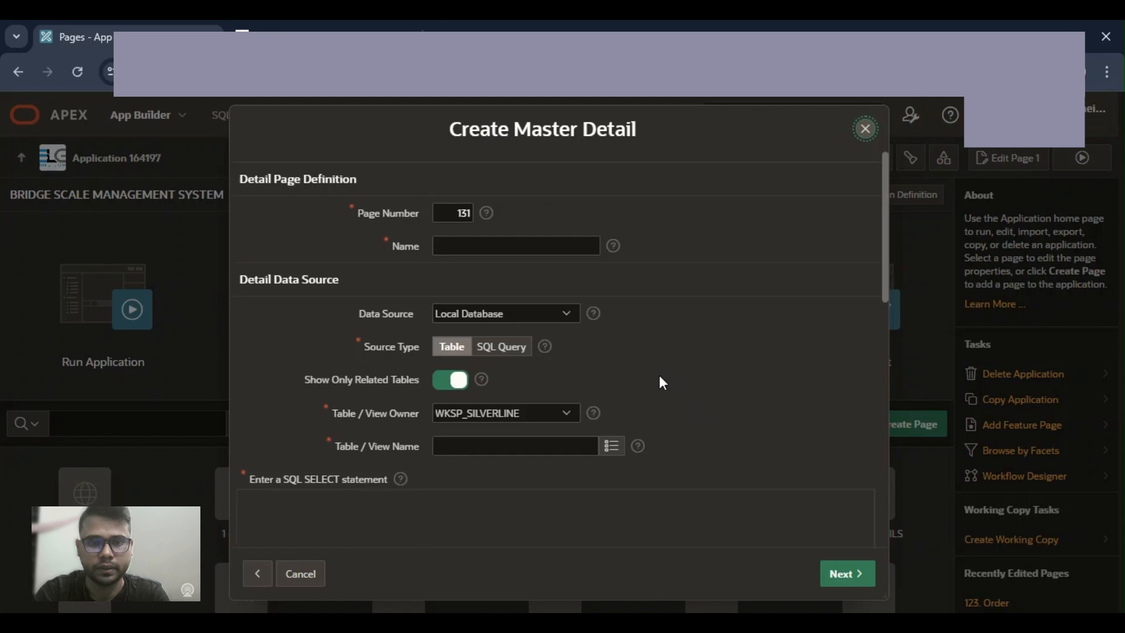
Step: Name the detail page "Employyes register"
click(548, 255)
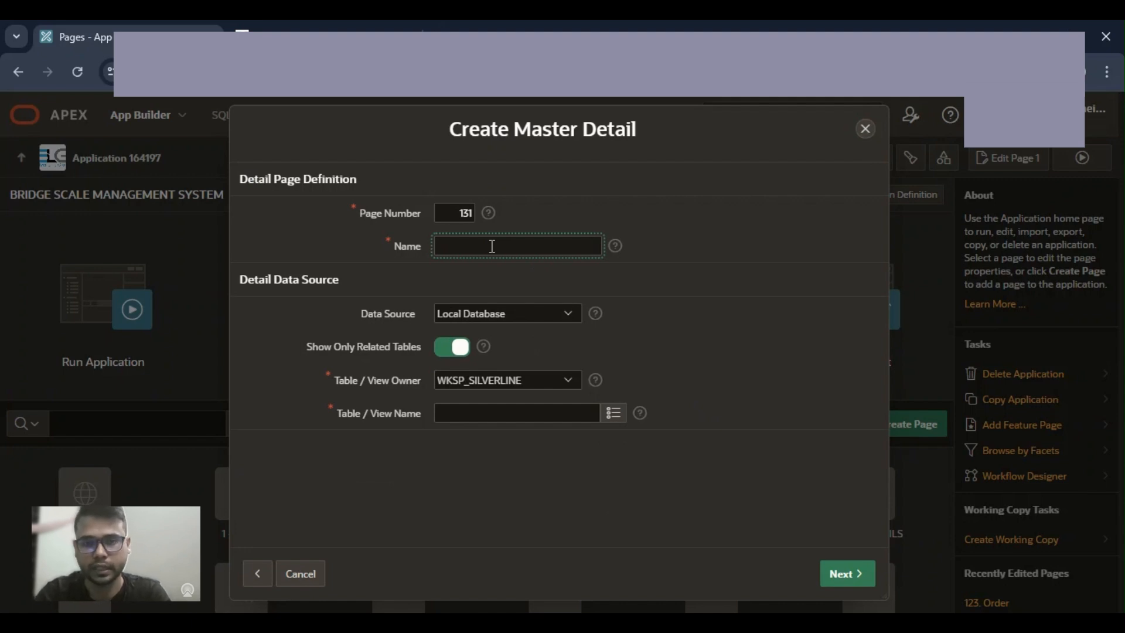
text(E)
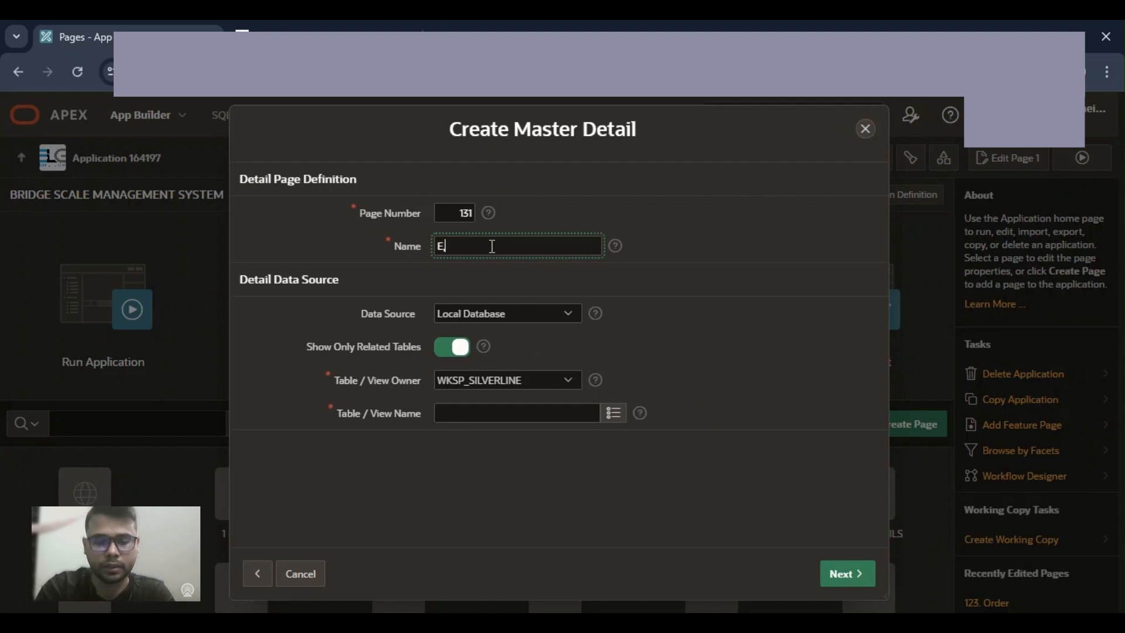
text(mplo)
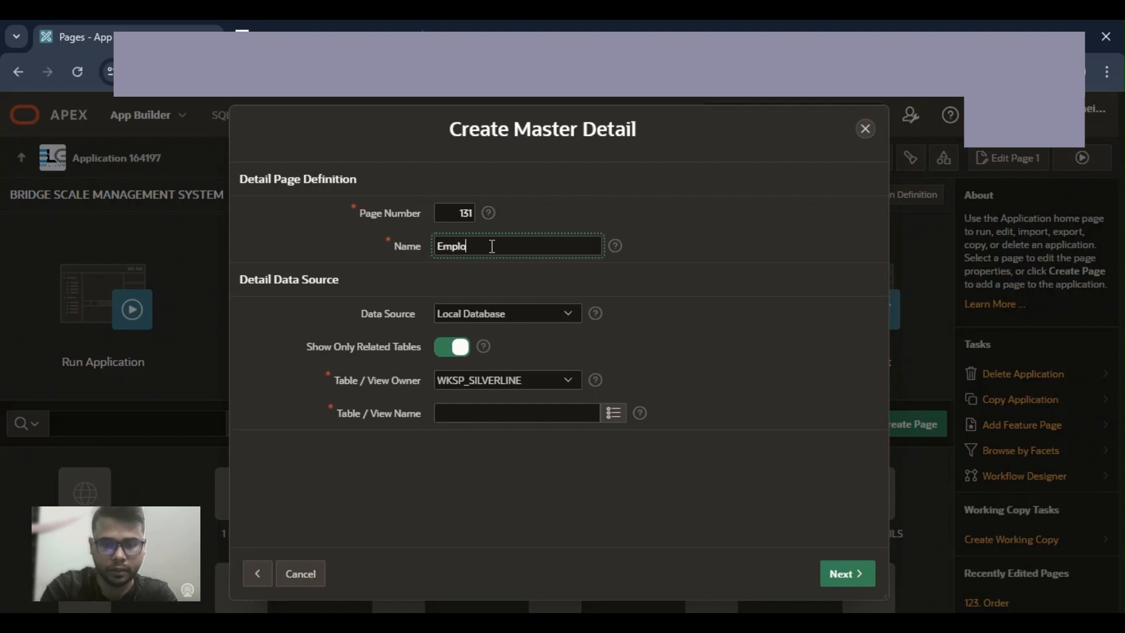
text(yyes register)
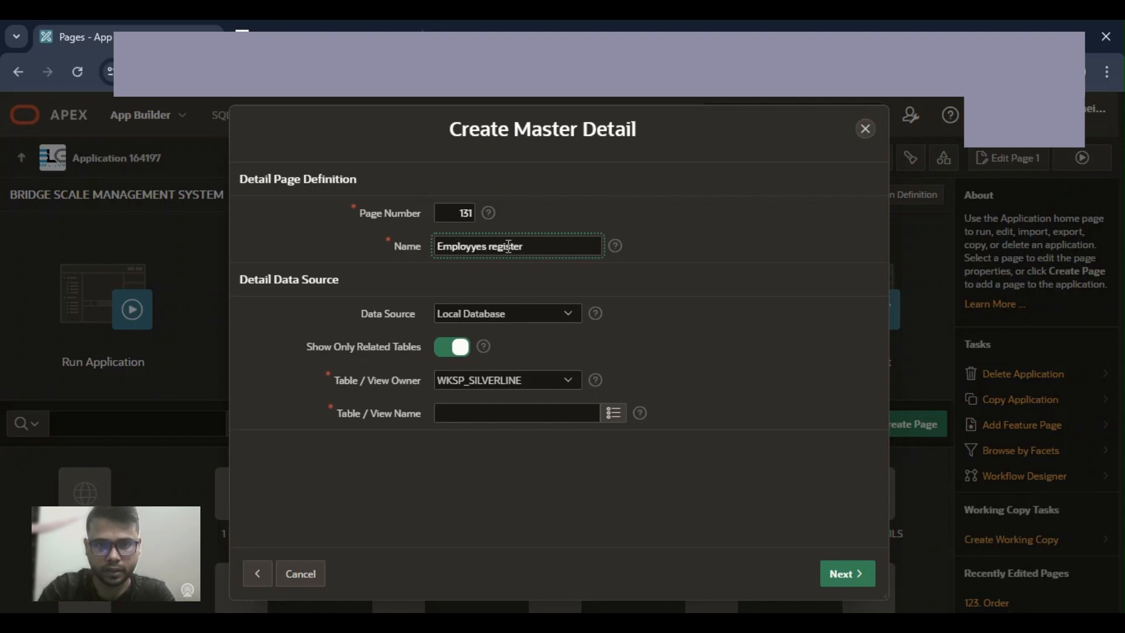
click(550, 286)
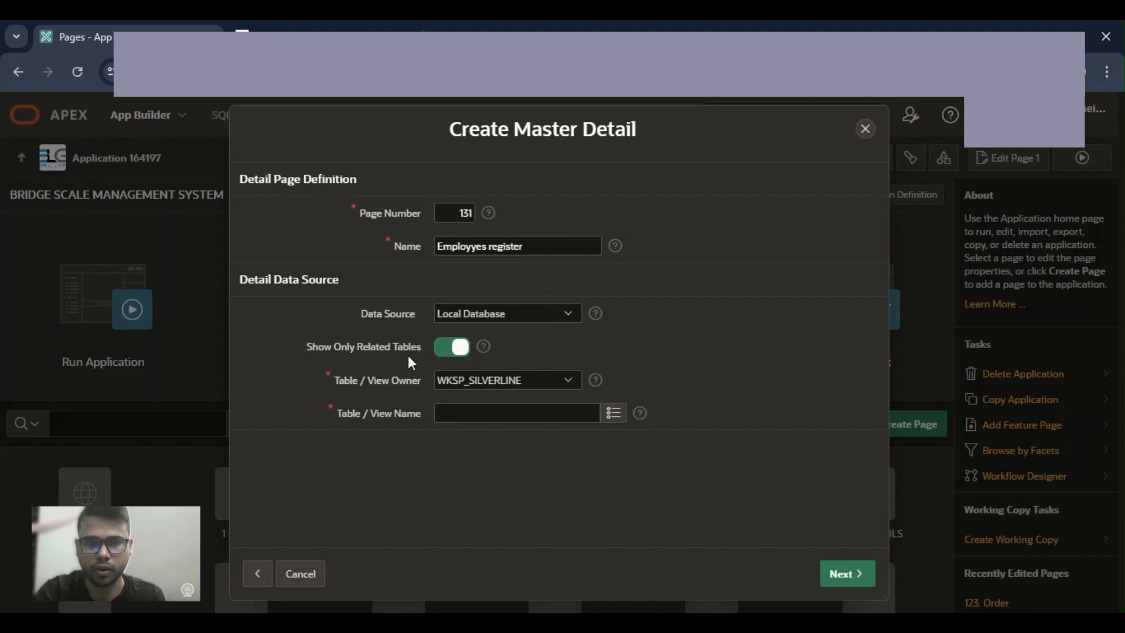
Step: Allow unrelated tables for the detail data source and select the EMPLOYEES table
click(445, 348)
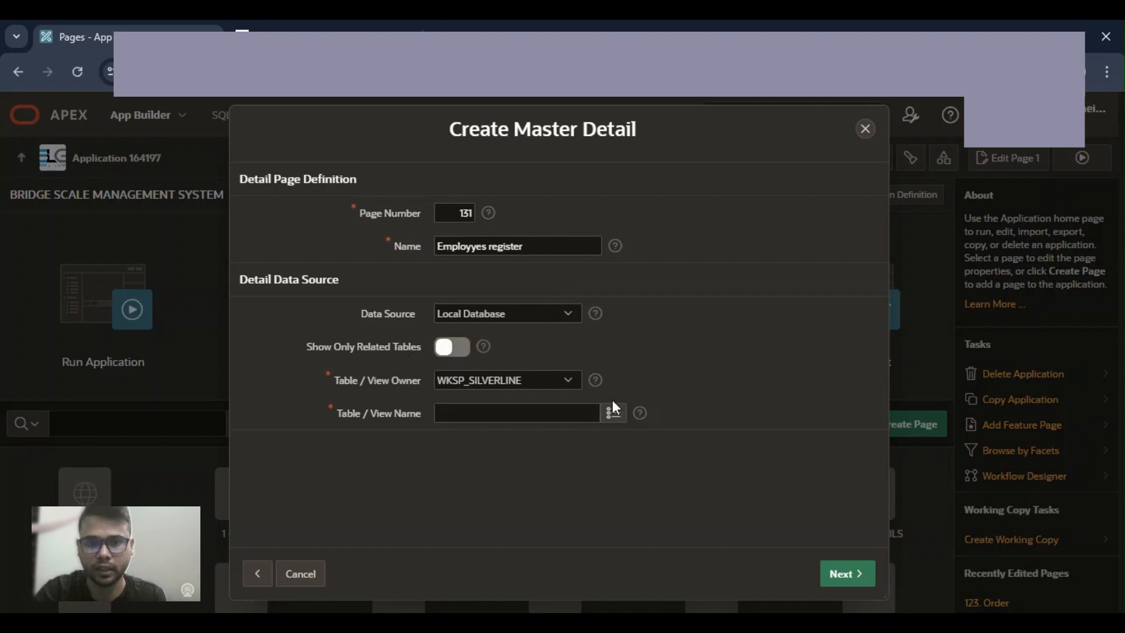
click(613, 416)
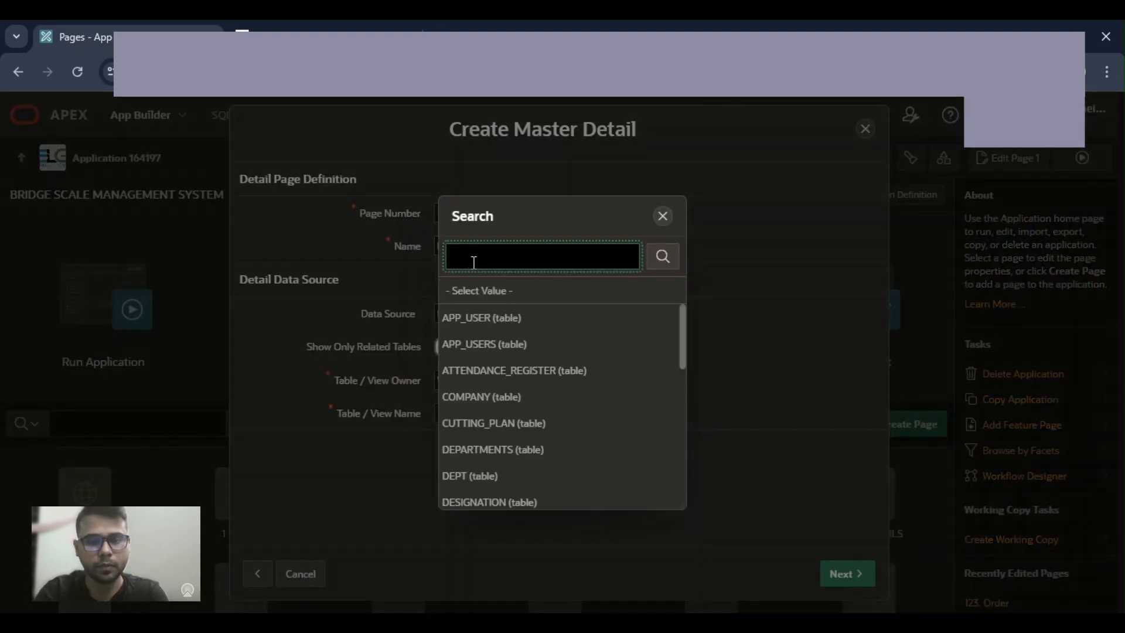
text(Emp)
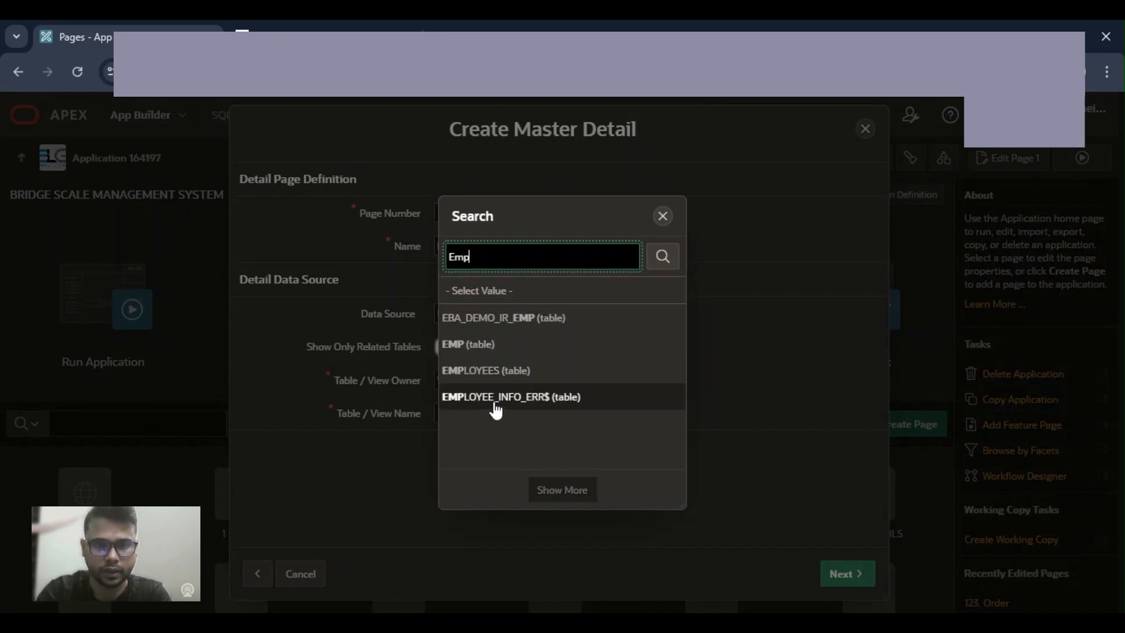
click(498, 371)
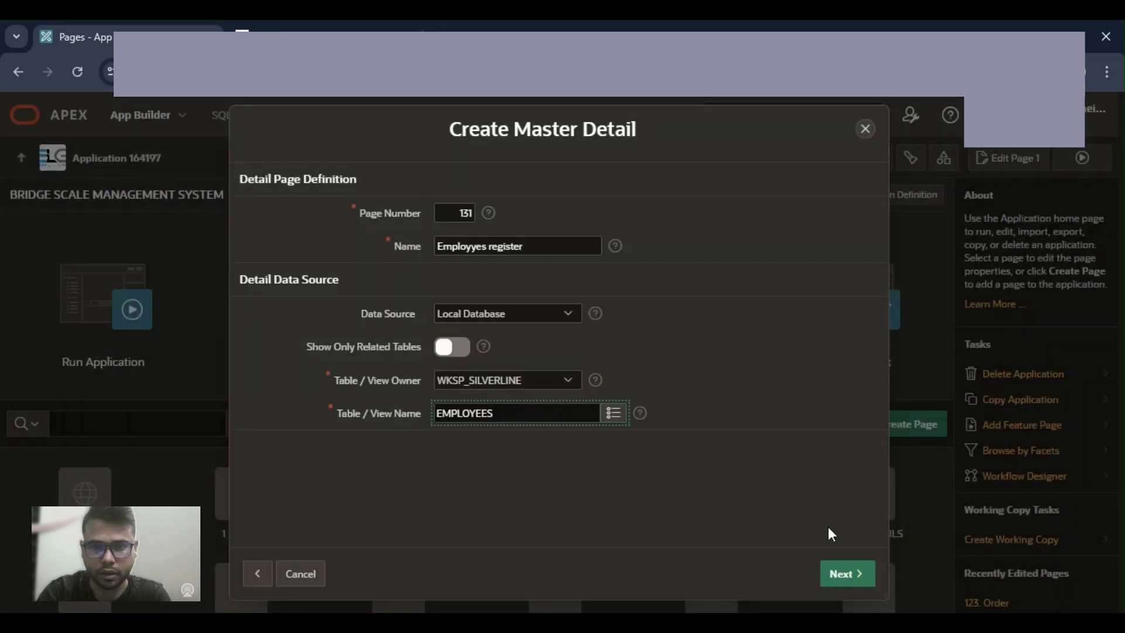
click(839, 571)
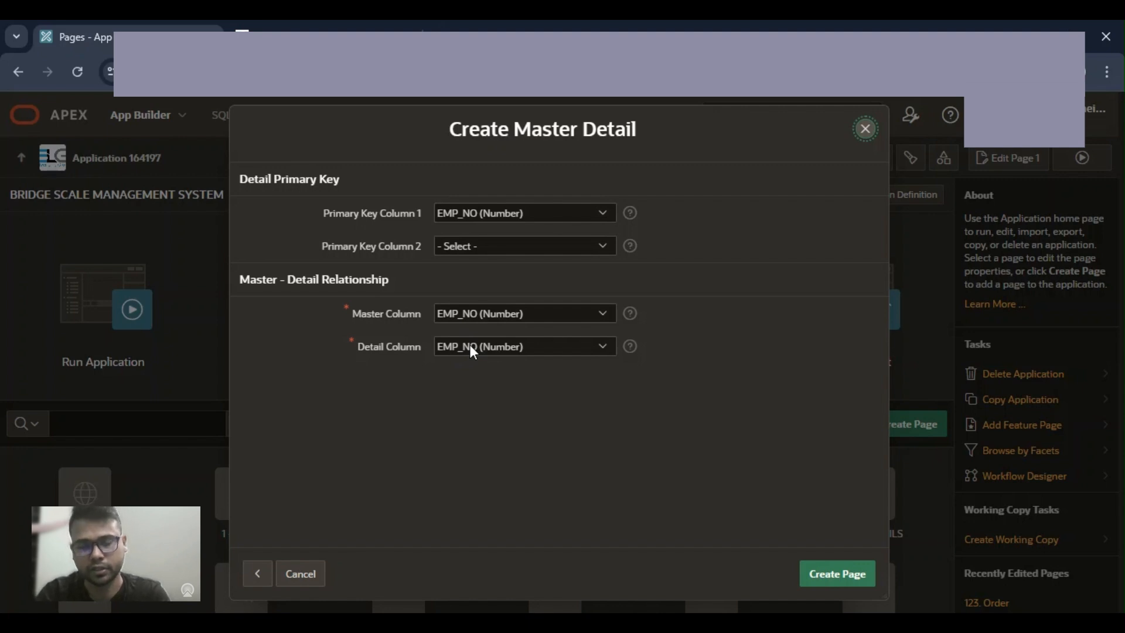
Step: Create the master detail page with the EMP_NO columns as its relationship and run page 125
click(831, 578)
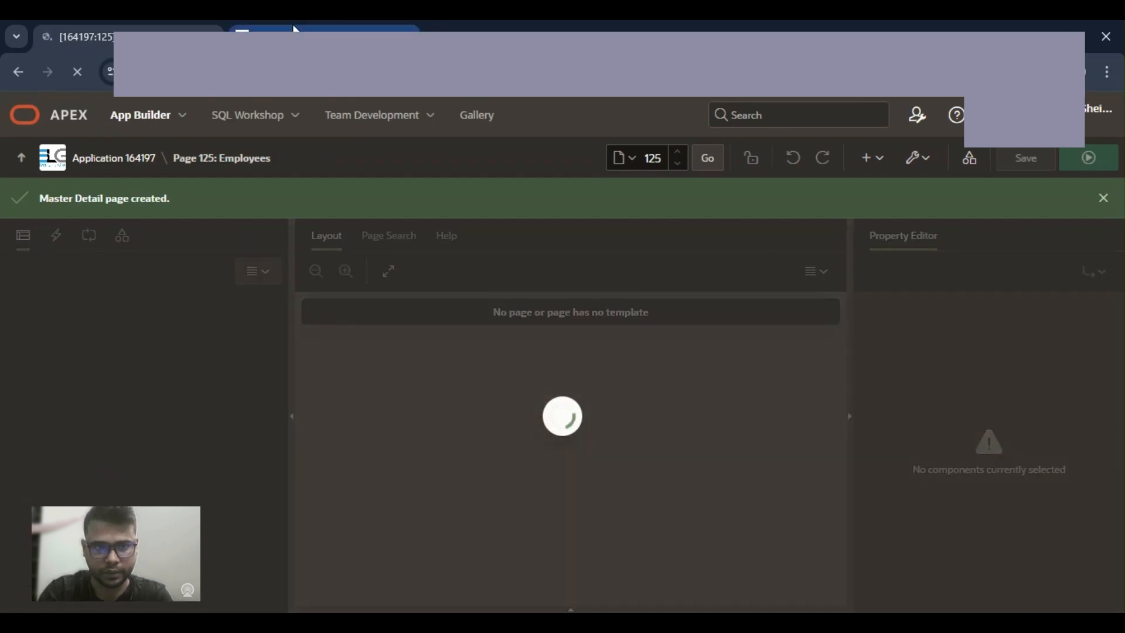
click(295, 32)
click(82, 36)
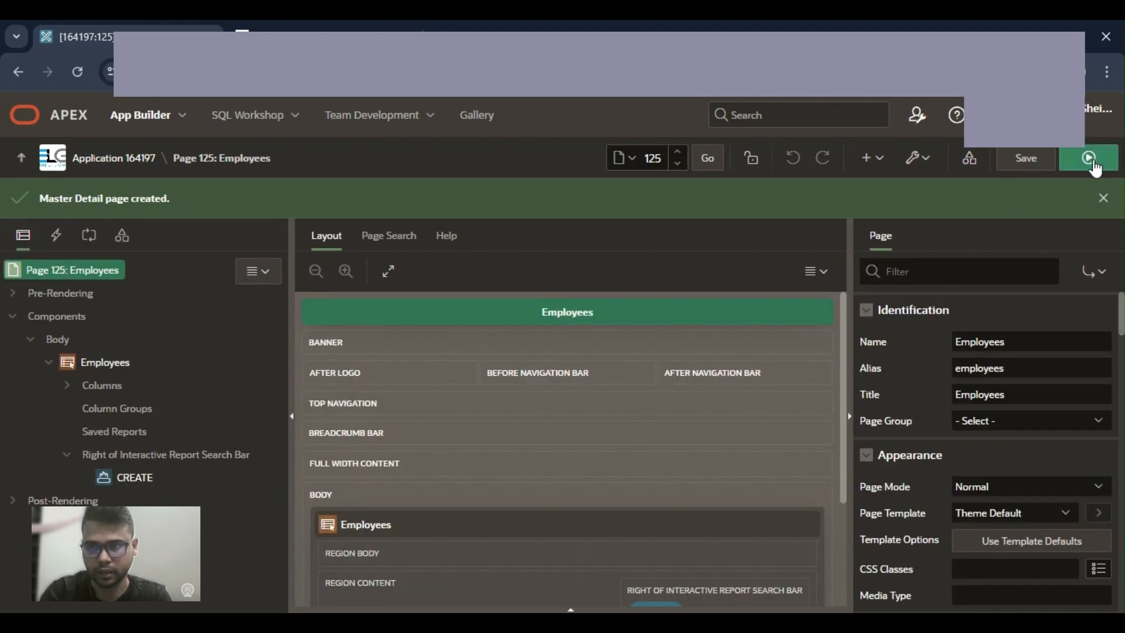
click(1090, 162)
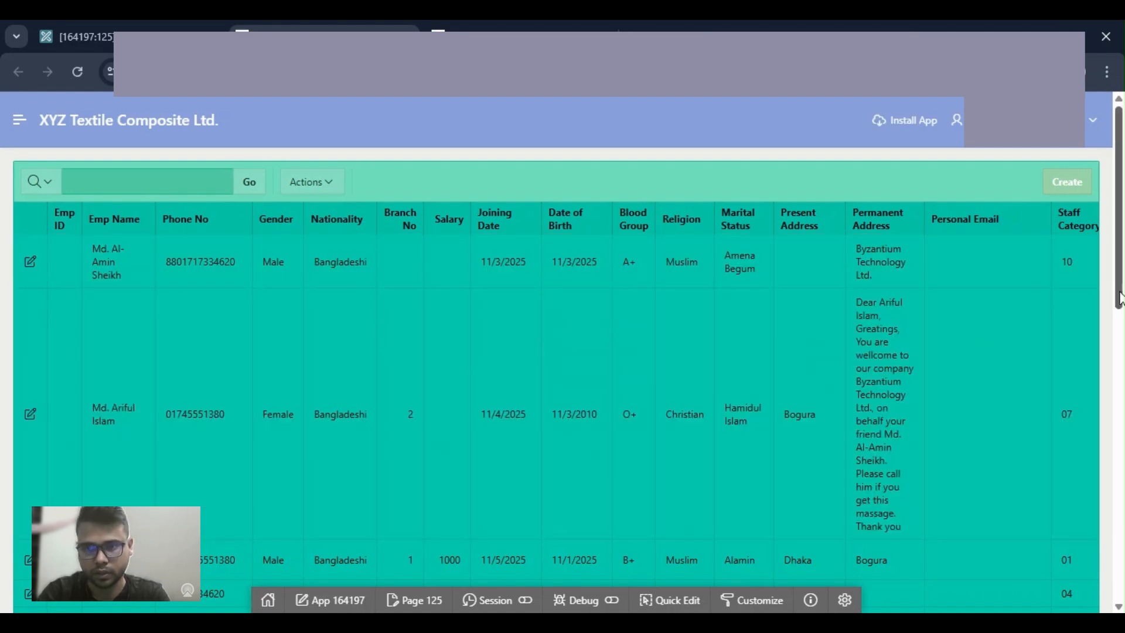
Step: Look through the employee report's rows and columns with the navigation menu expanded, and open the fifth-from-last record for editing
drag(1119, 299, 1114, 607)
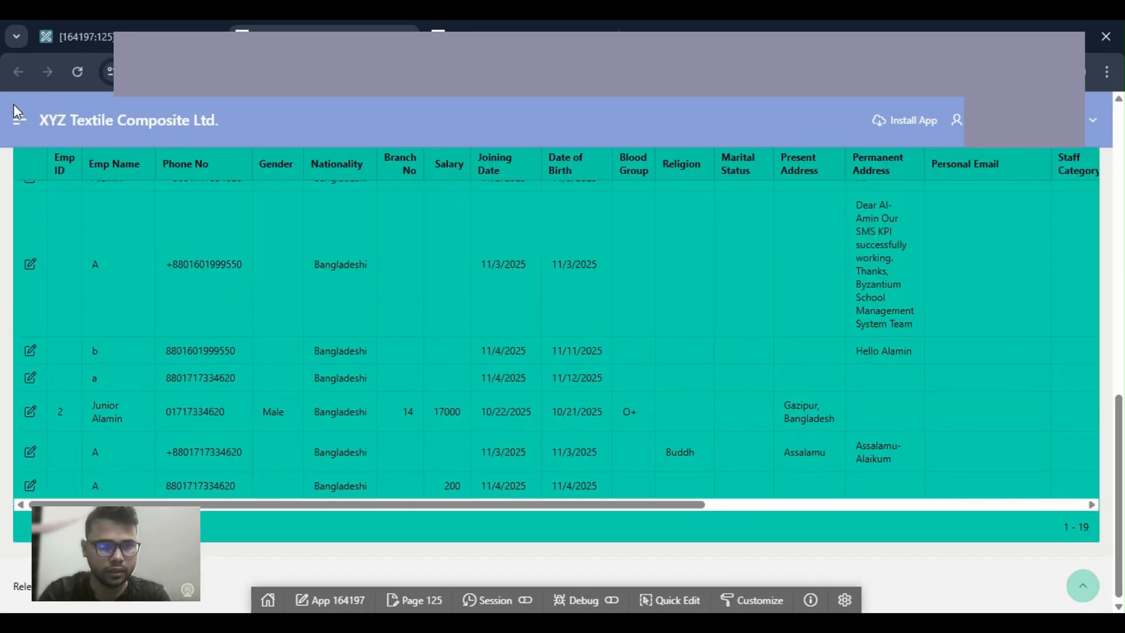
click(18, 114)
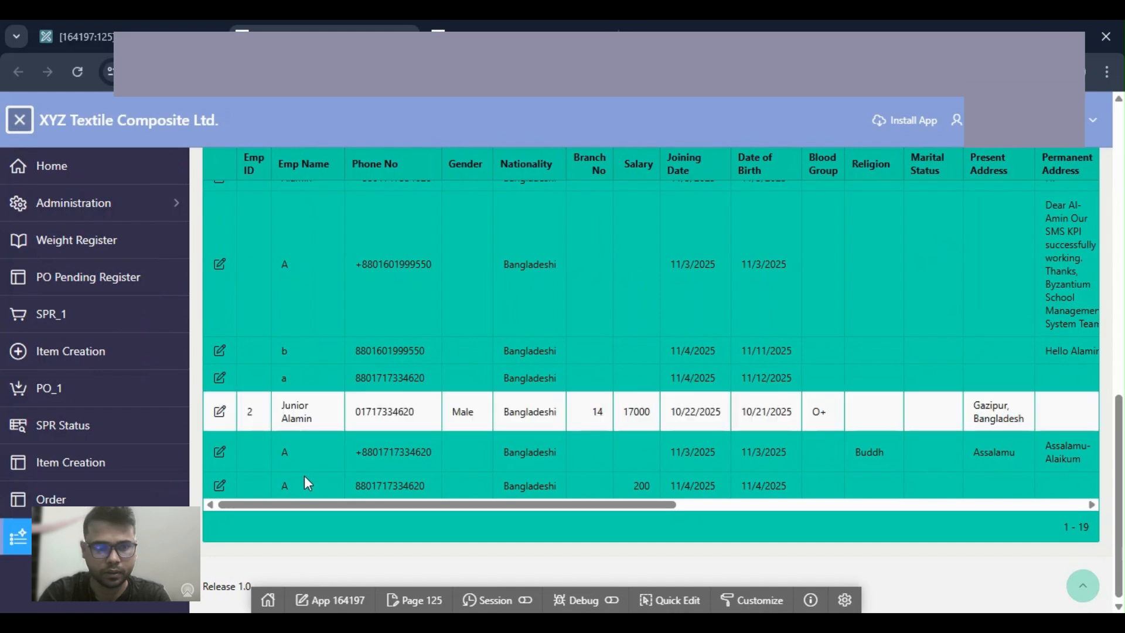
drag(292, 504, 779, 530)
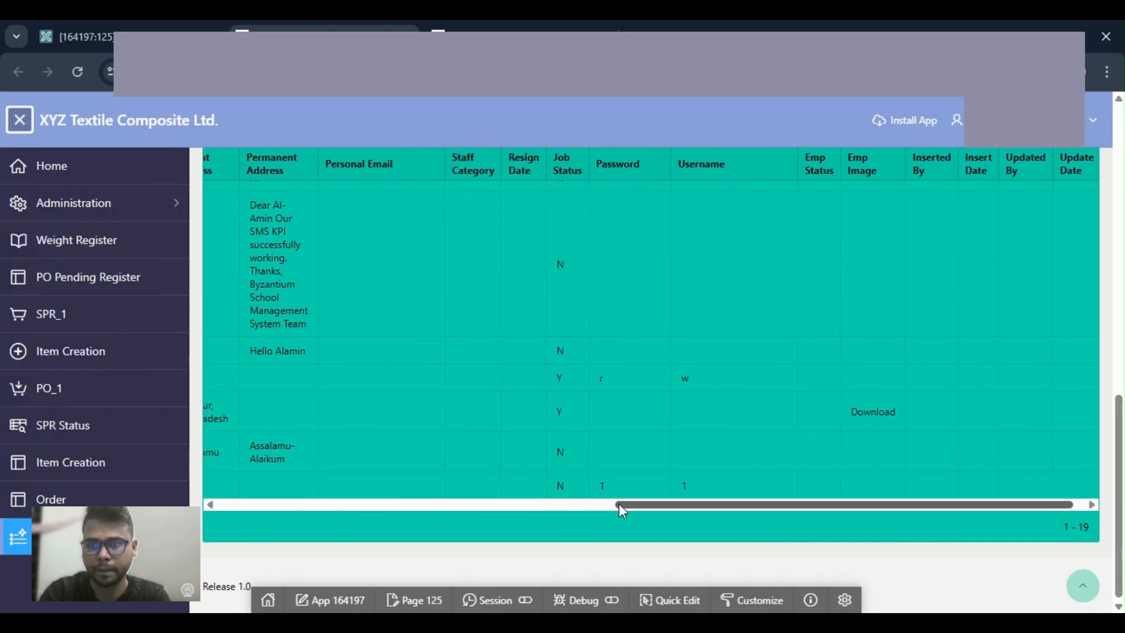
drag(621, 503, 246, 451)
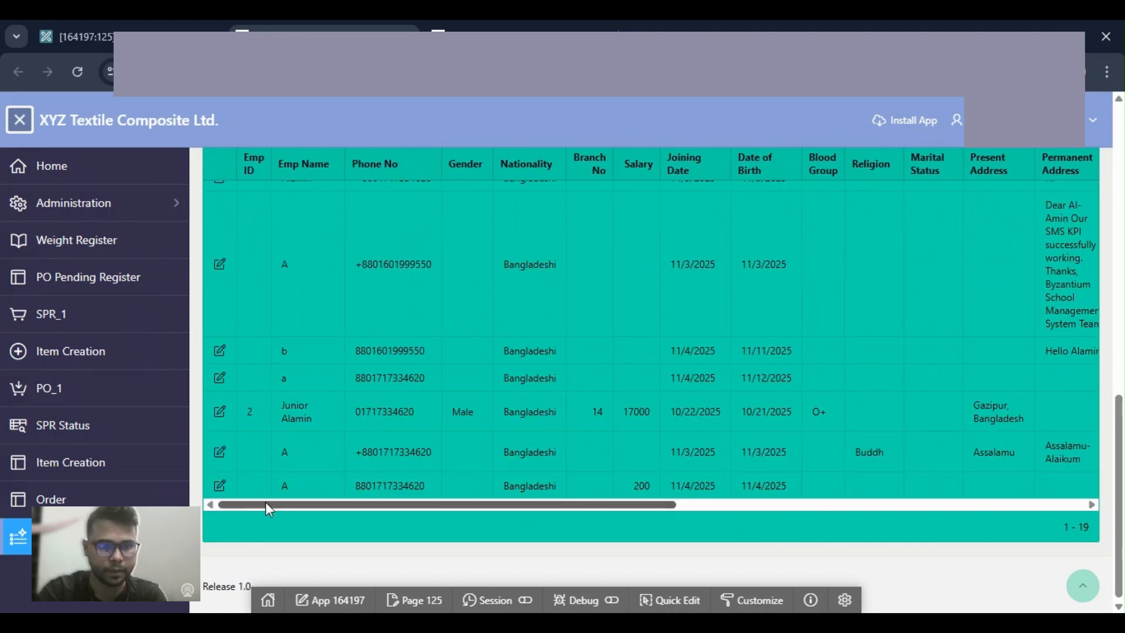
click(221, 352)
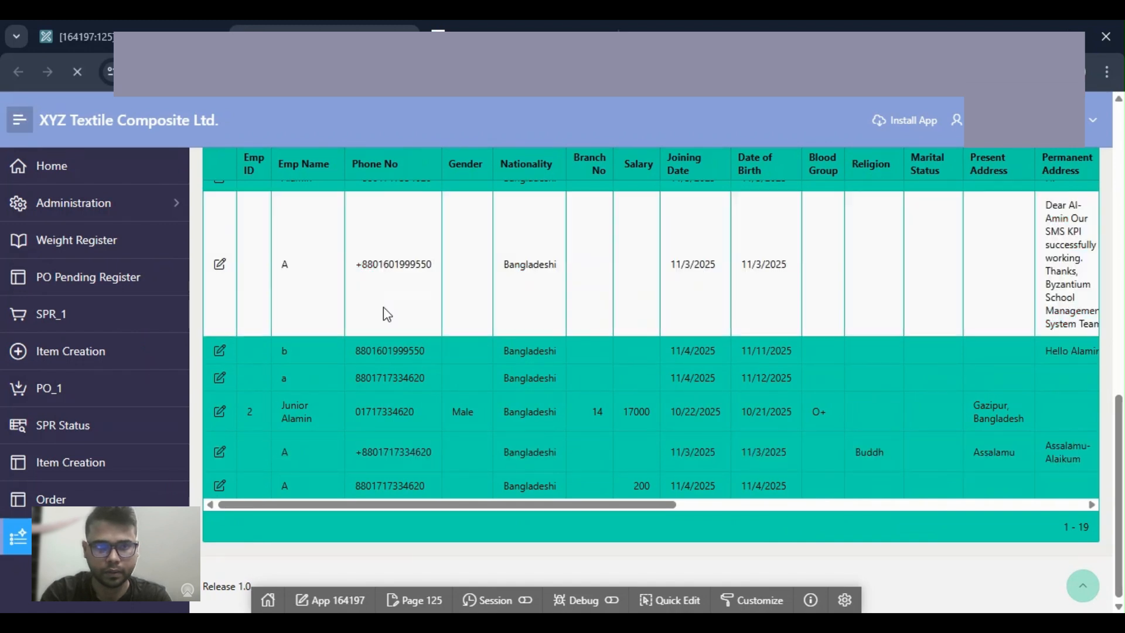